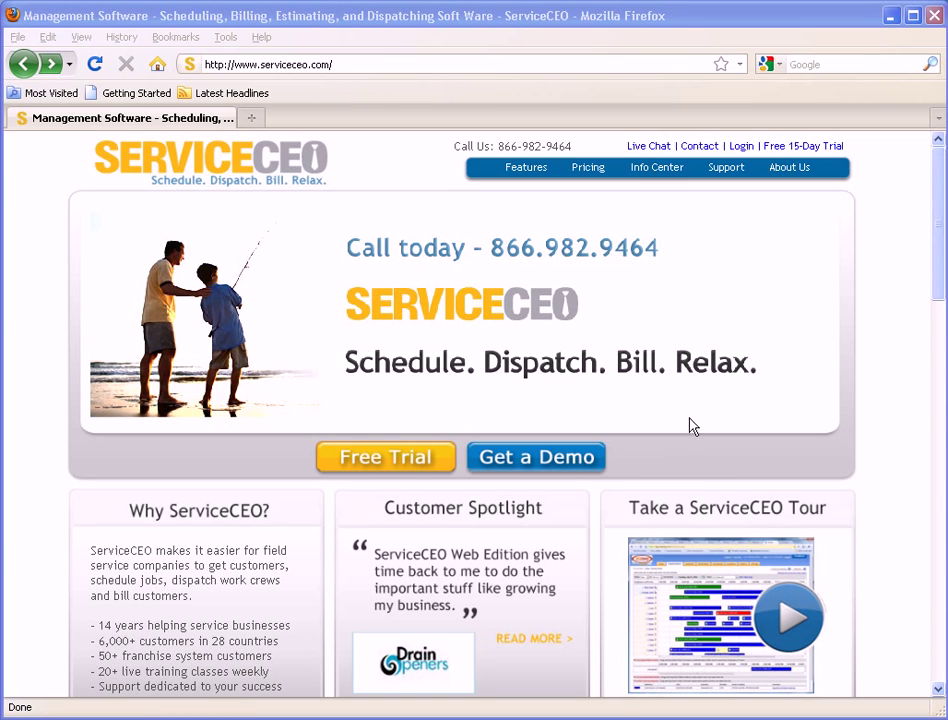
Open the ServiceCEO login page and enter the account e-mail address and password.
{"action": "left_click", "coordinate": [748, 150]}
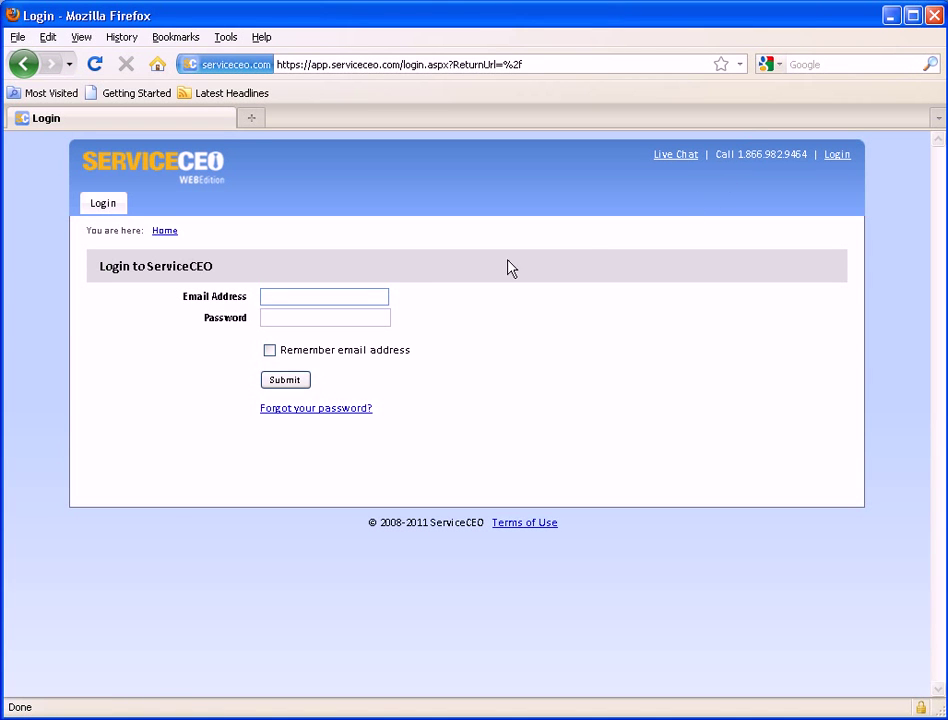
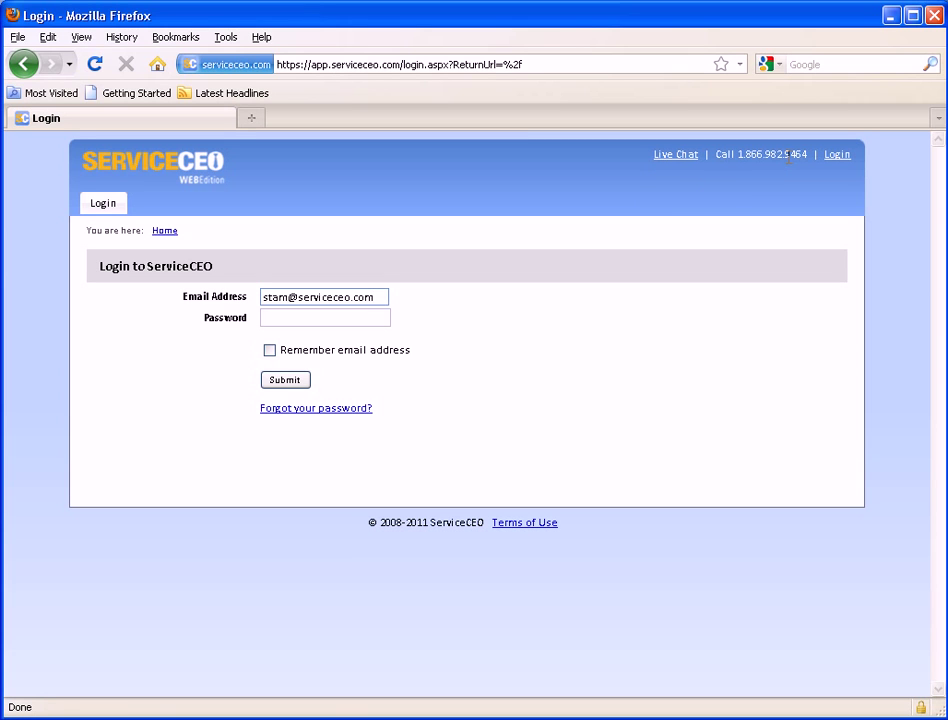
{"action": "left_click", "coordinate": [378, 316]}
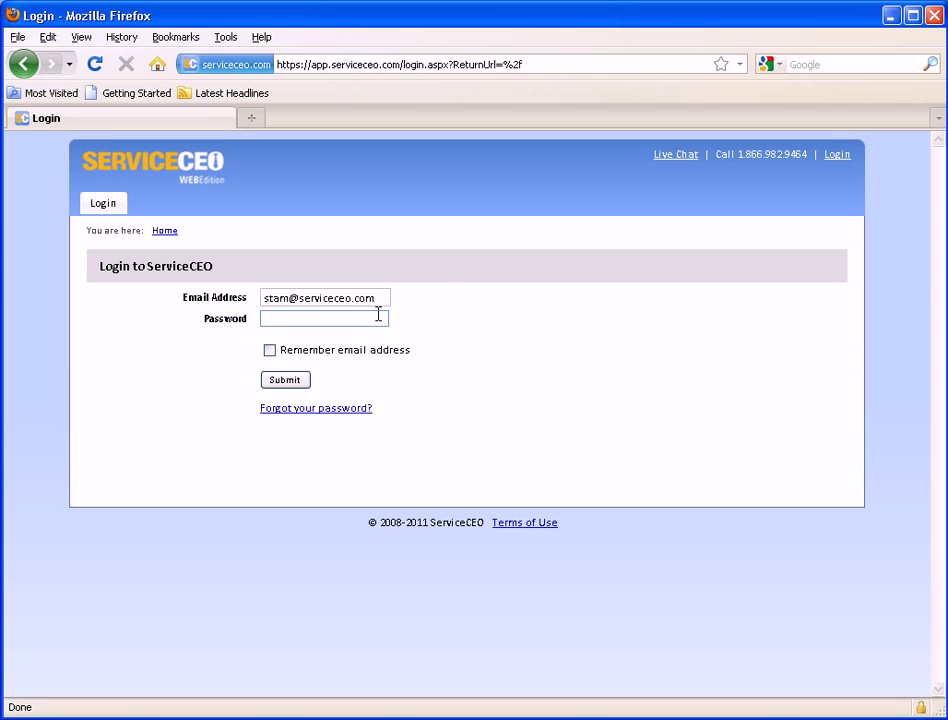
{"action": "type", "text": "••••••••"}
Submit the login form to load the Home page with the 1/25/2011 release notes.
{"action": "left_click", "coordinate": [265, 384]}
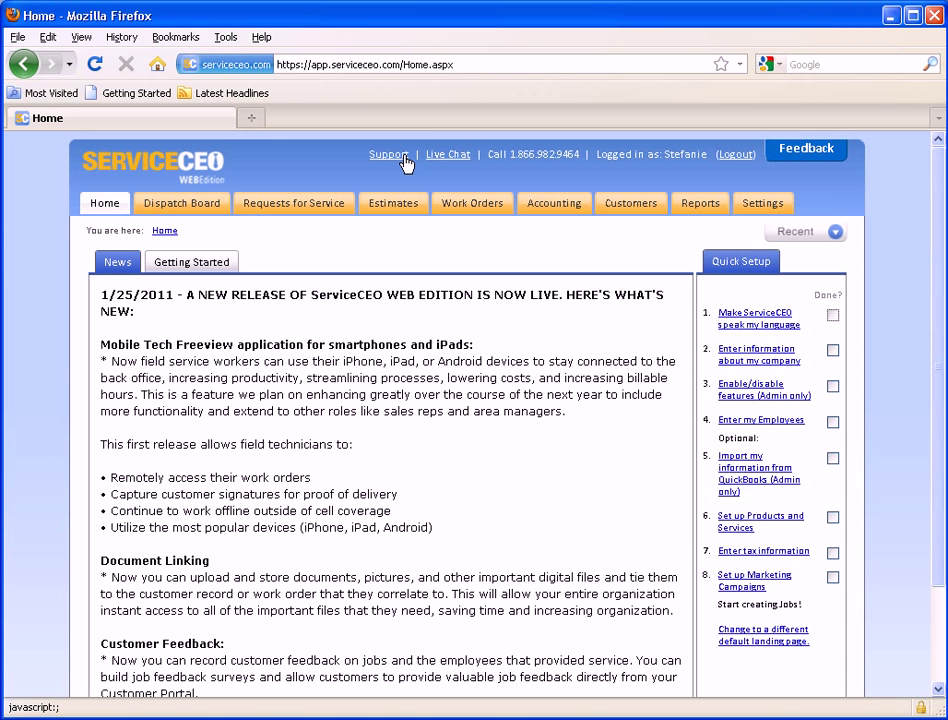
Open the Feedback forum's Feature Requests page and browse the top ideas, noting 10 votes left.
{"action": "left_click", "coordinate": [818, 156]}
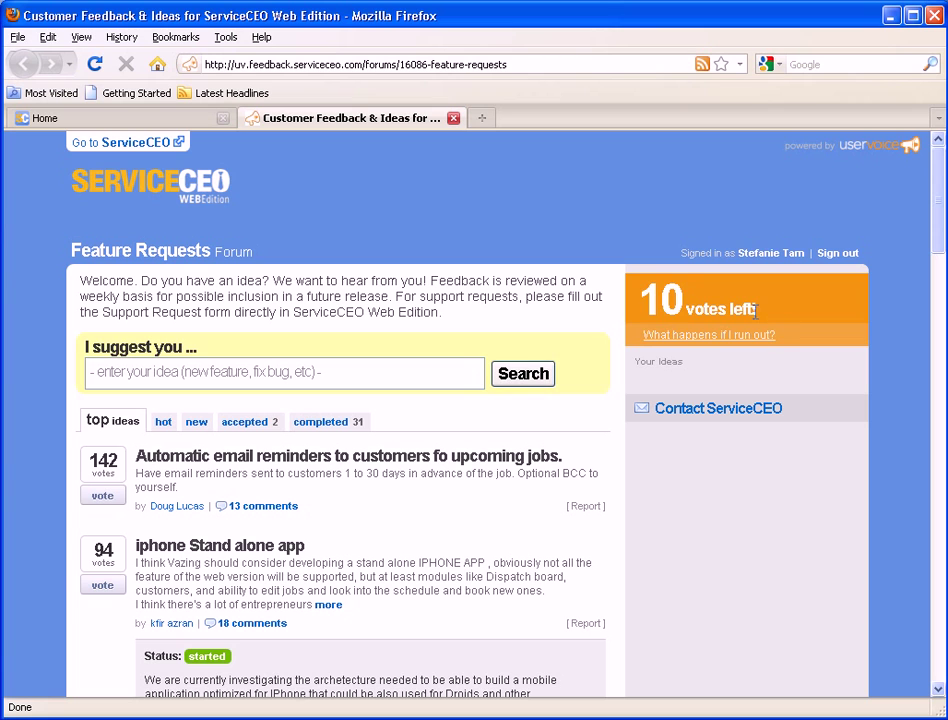
{"action": "left_click_drag", "start_coordinate": [775, 320], "coordinate": [644, 312]}
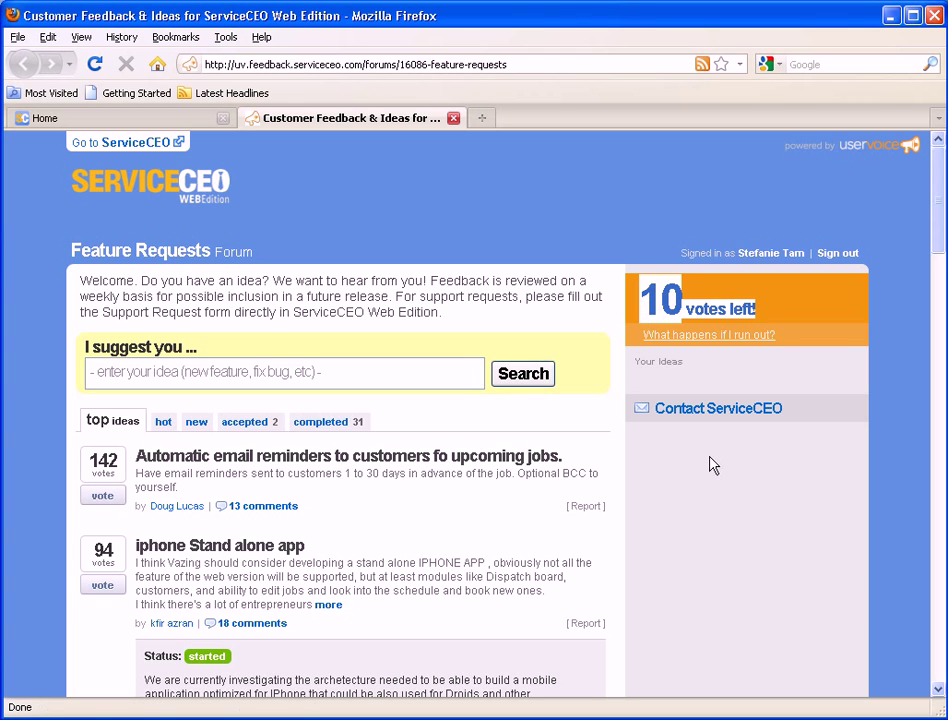
{"action": "left_click", "coordinate": [548, 535]}
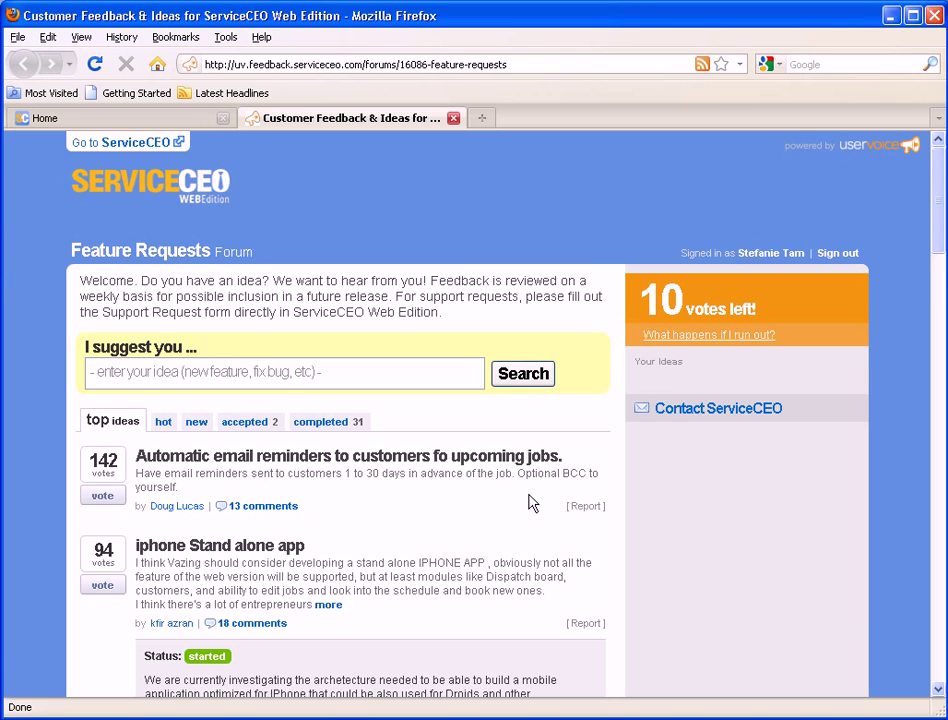
{"action": "scroll", "coordinate": [531, 500], "scroll_direction": "down", "scroll_amount": 4}
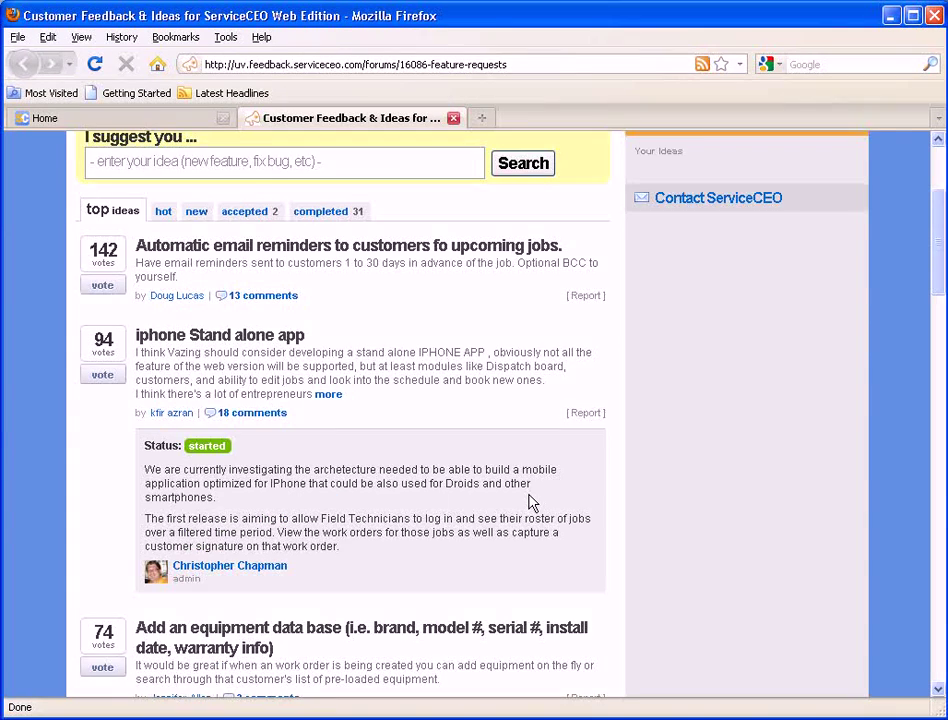
{"action": "scroll", "coordinate": [531, 502], "scroll_direction": "up", "scroll_amount": 4}
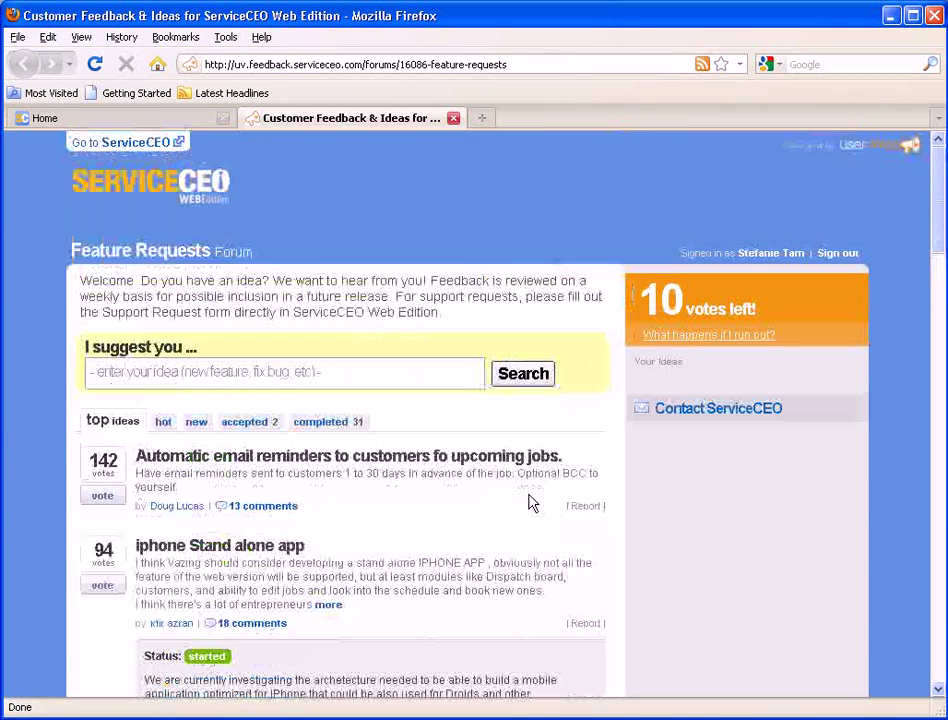
Close the feedback forum and show the Getting Started training options on the Home page.
{"action": "left_click", "coordinate": [453, 118]}
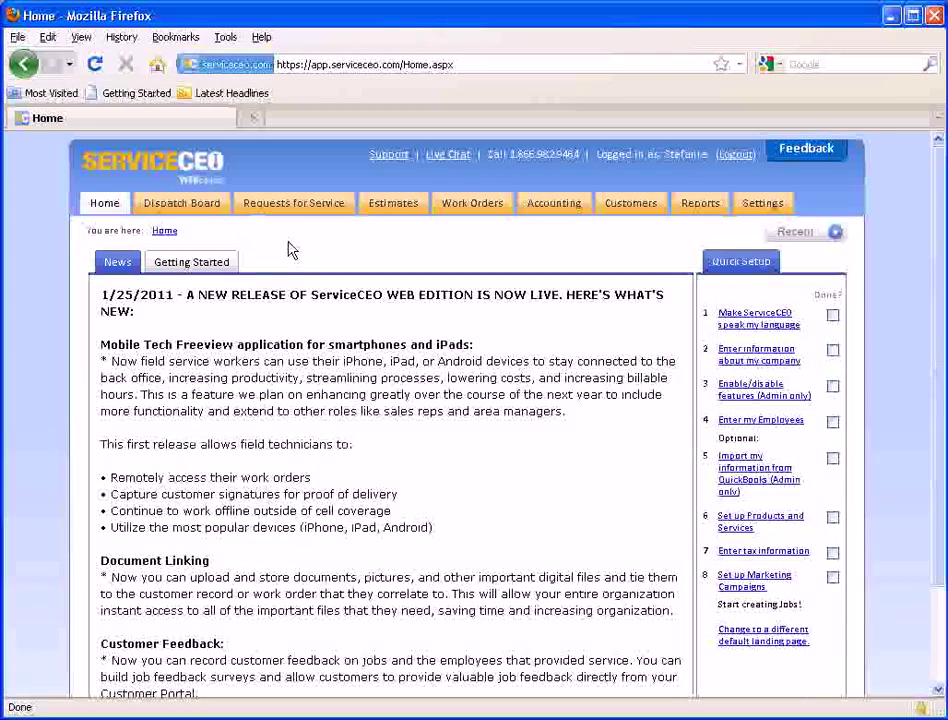
{"action": "left_click", "coordinate": [99, 210]}
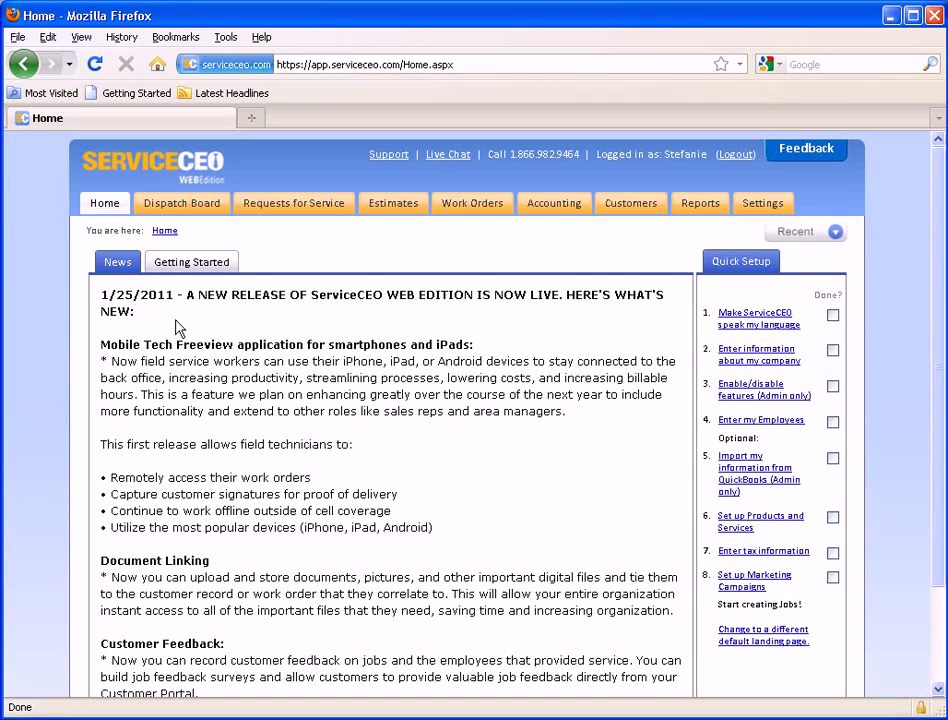
{"action": "left_click", "coordinate": [186, 270]}
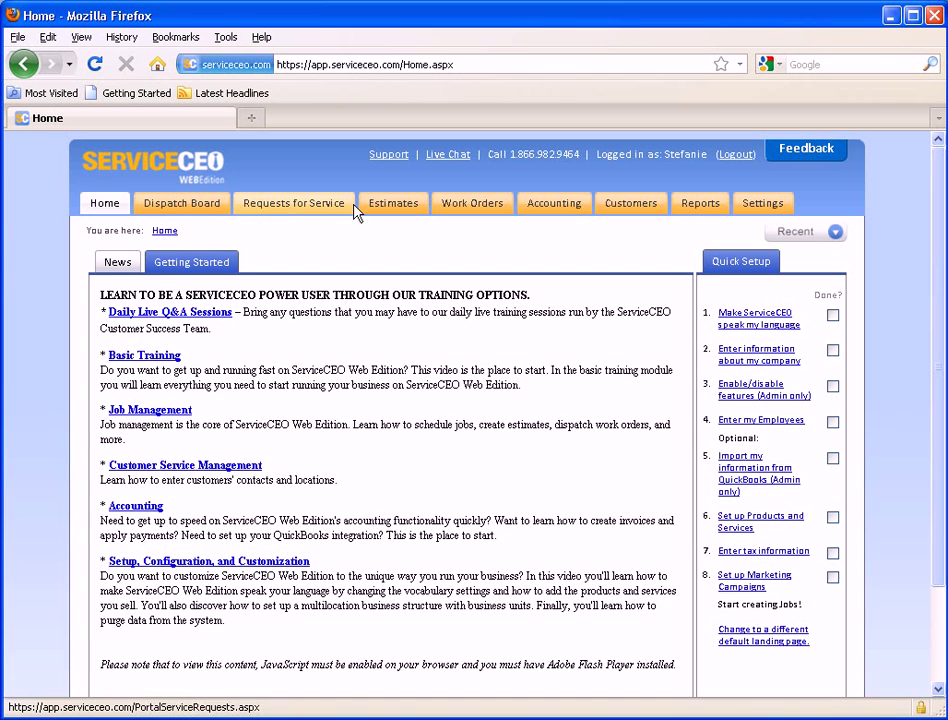
Browse the Dispatch Board and Requests for Service, ending on the list of 19 estimates.
{"action": "left_click", "coordinate": [165, 207]}
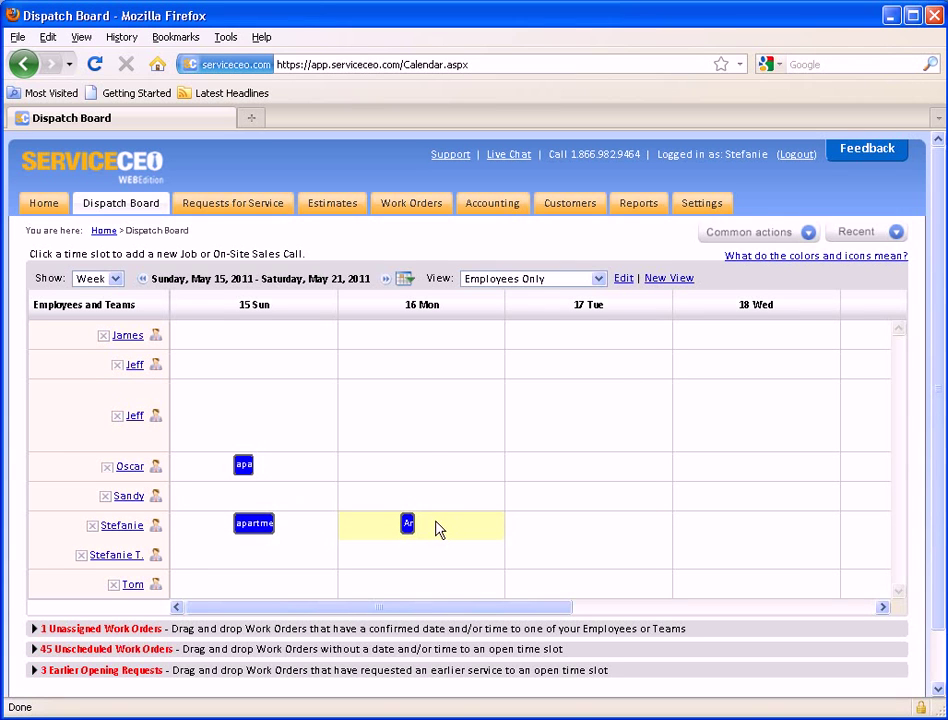
{"action": "left_click", "coordinate": [262, 210]}
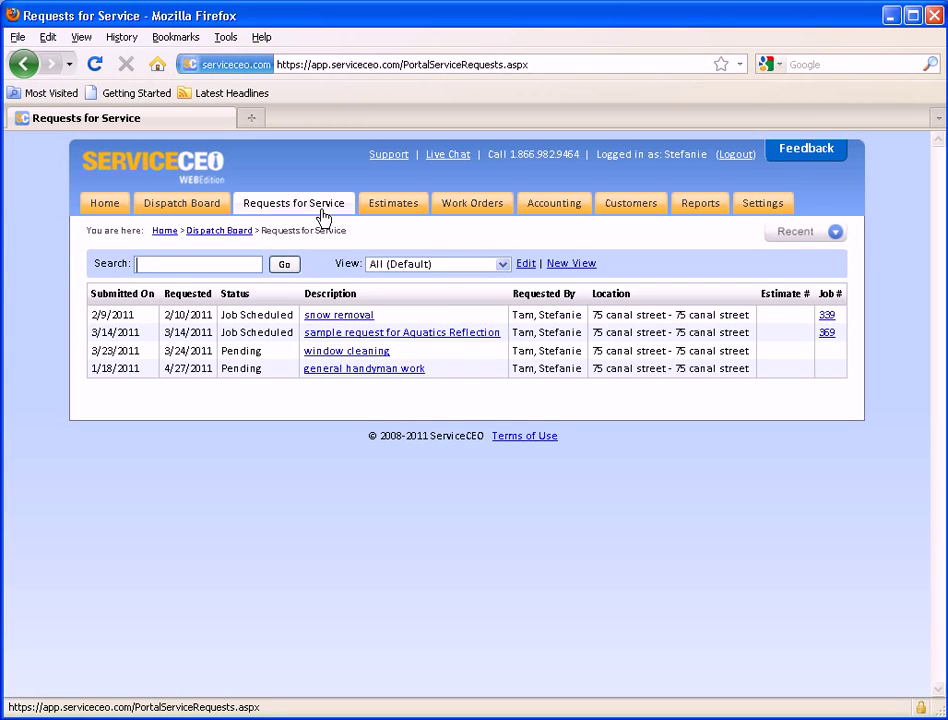
{"action": "left_click", "coordinate": [388, 215]}
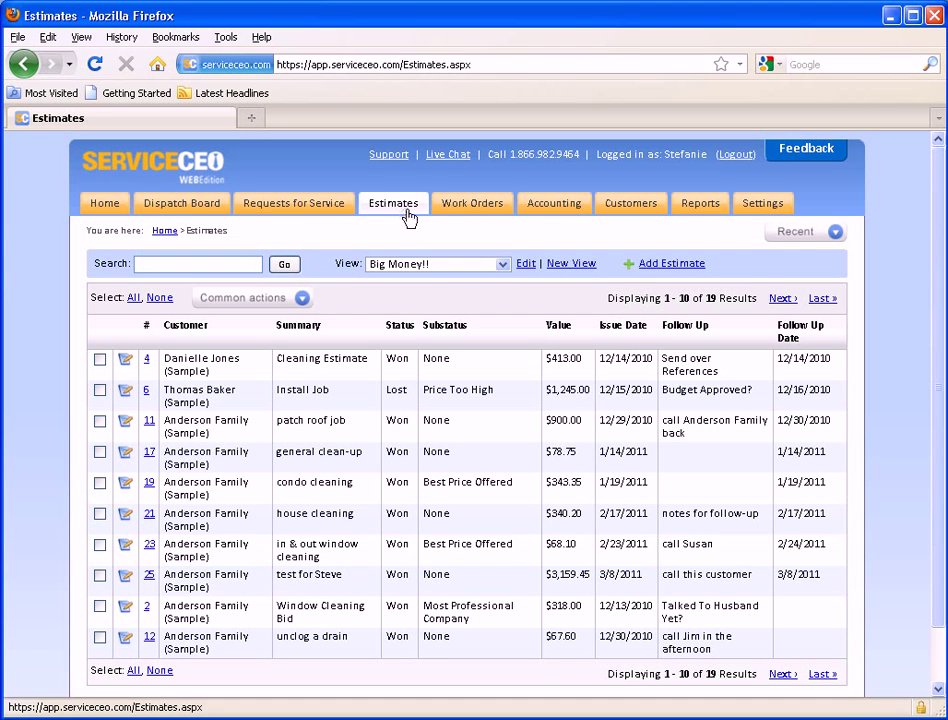
Open the Work Orders list and keep the All (Default) saved view.
{"action": "left_click", "coordinate": [472, 203]}
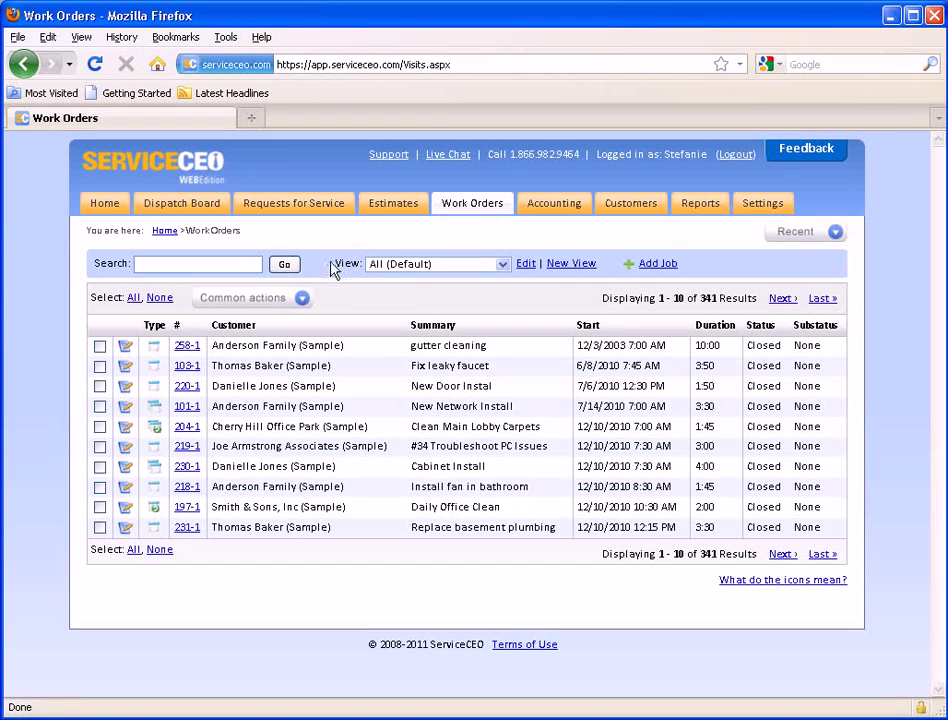
{"action": "left_click_drag", "start_coordinate": [334, 263], "coordinate": [362, 262]}
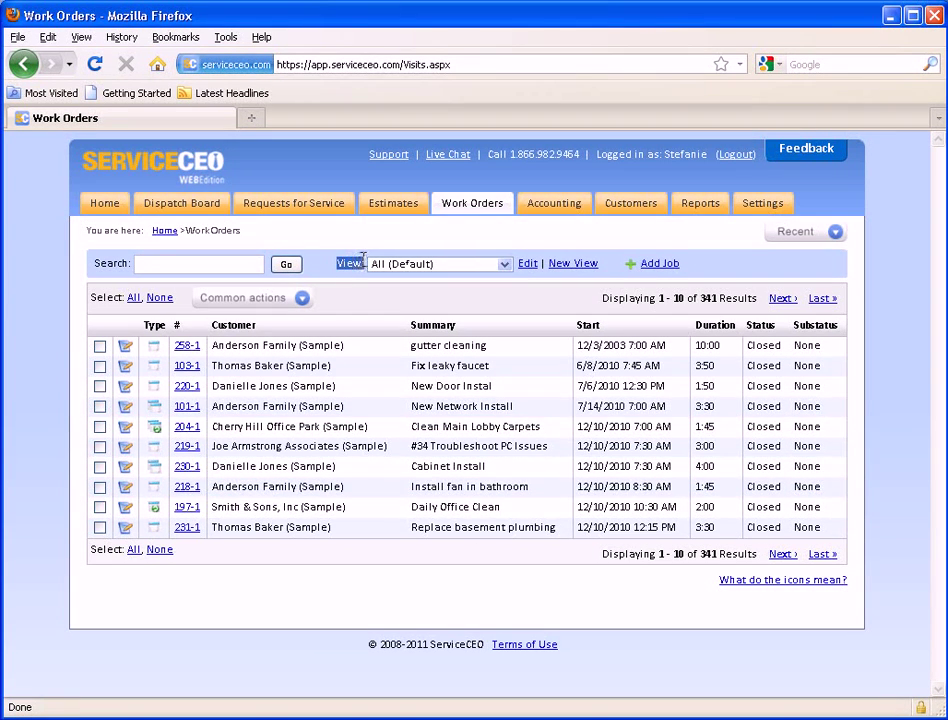
{"action": "left_click", "coordinate": [506, 266]}
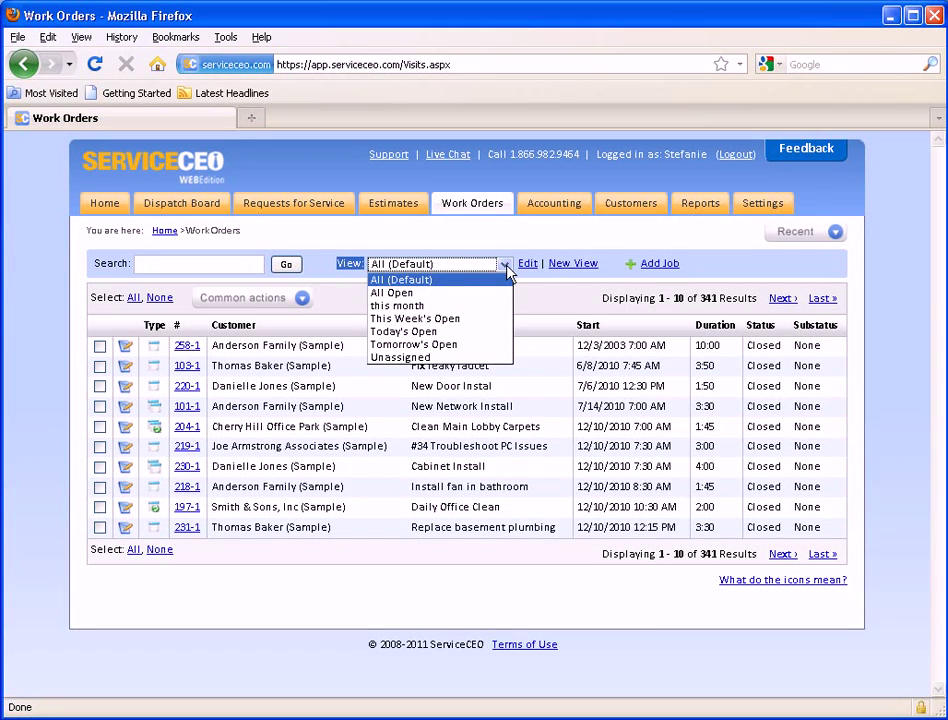
{"action": "left_click", "coordinate": [575, 290]}
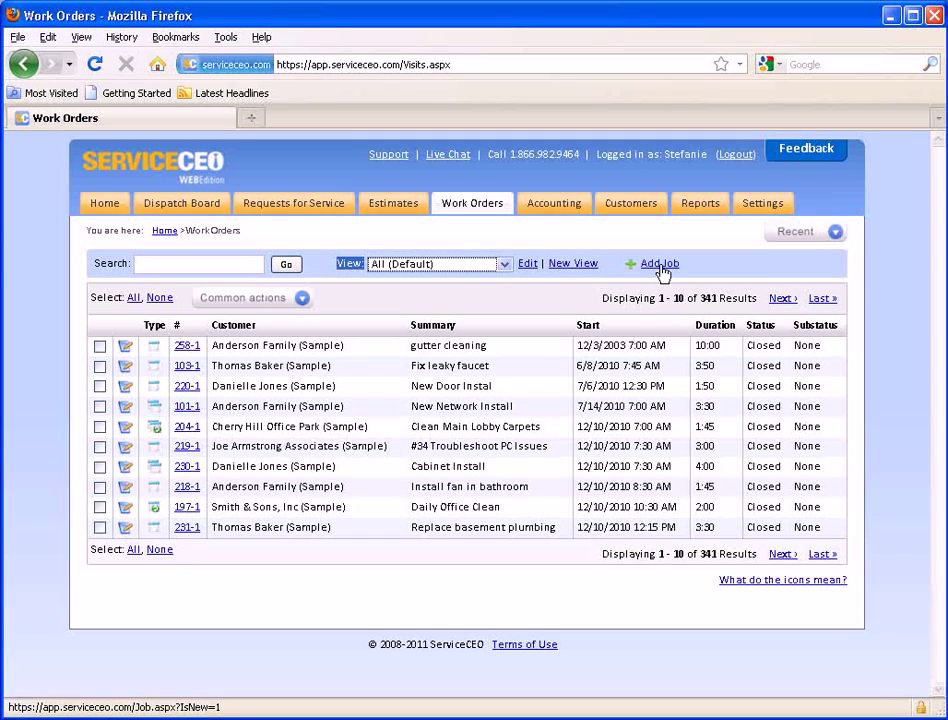
{"action": "left_click", "coordinate": [556, 294]}
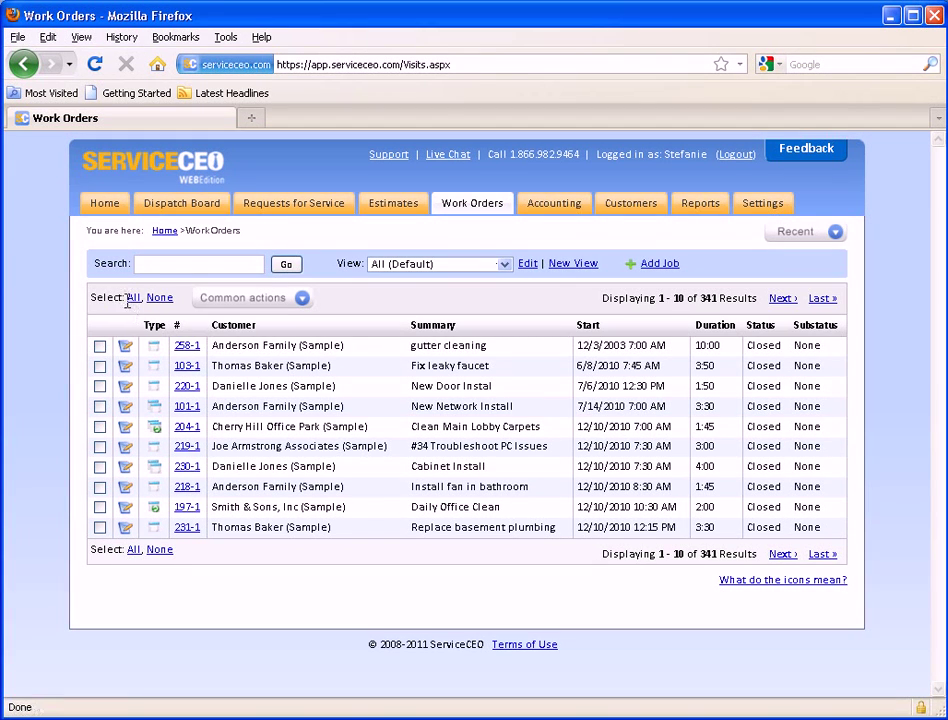
Tick work orders 258-1, 103-1 and 220-1, then select every work order on the page.
{"action": "left_click", "coordinate": [100, 346]}
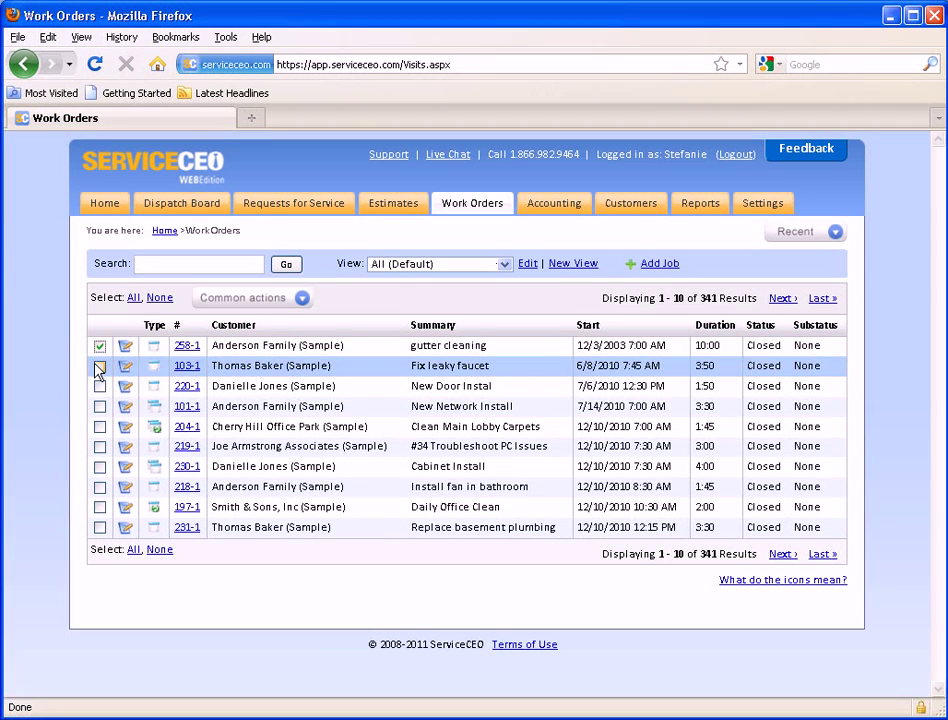
{"action": "left_click", "coordinate": [100, 367]}
{"action": "left_click", "coordinate": [99, 387]}
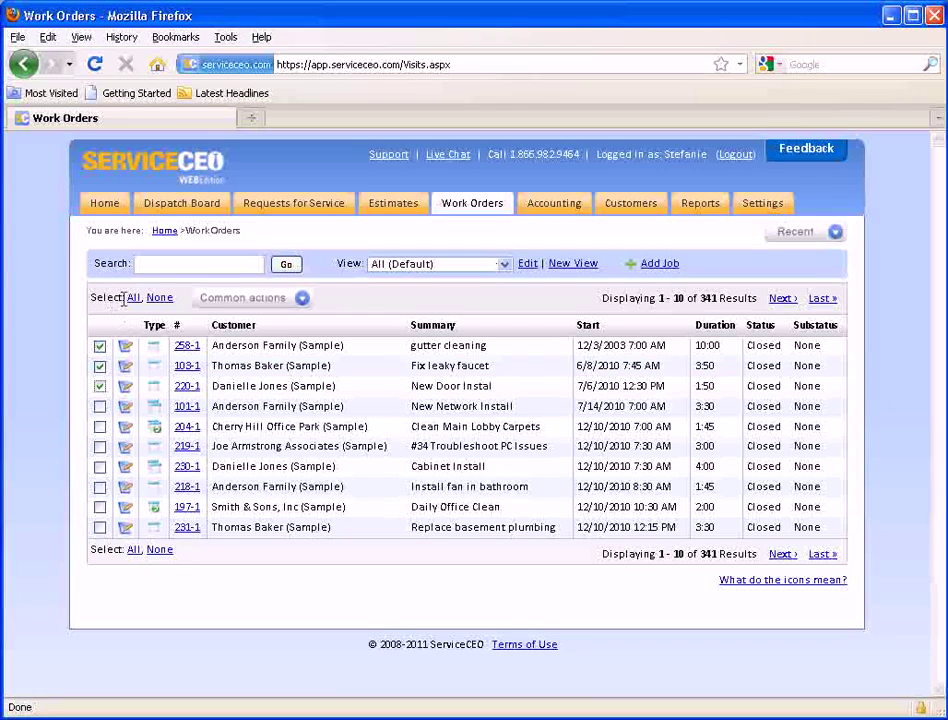
{"action": "left_click", "coordinate": [133, 298]}
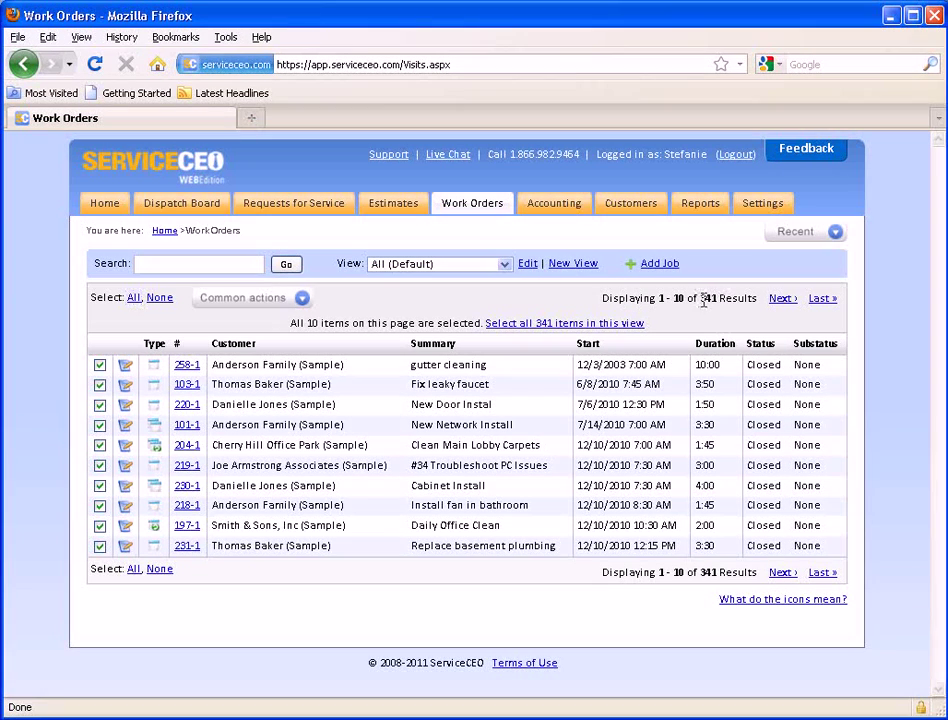
{"action": "left_click_drag", "start_coordinate": [700, 300], "coordinate": [722, 298]}
{"action": "left_click", "coordinate": [650, 322]}
Untick all rows, tick only 258-1 and 103-1, and show the Common actions list.
{"action": "left_click", "coordinate": [160, 298]}
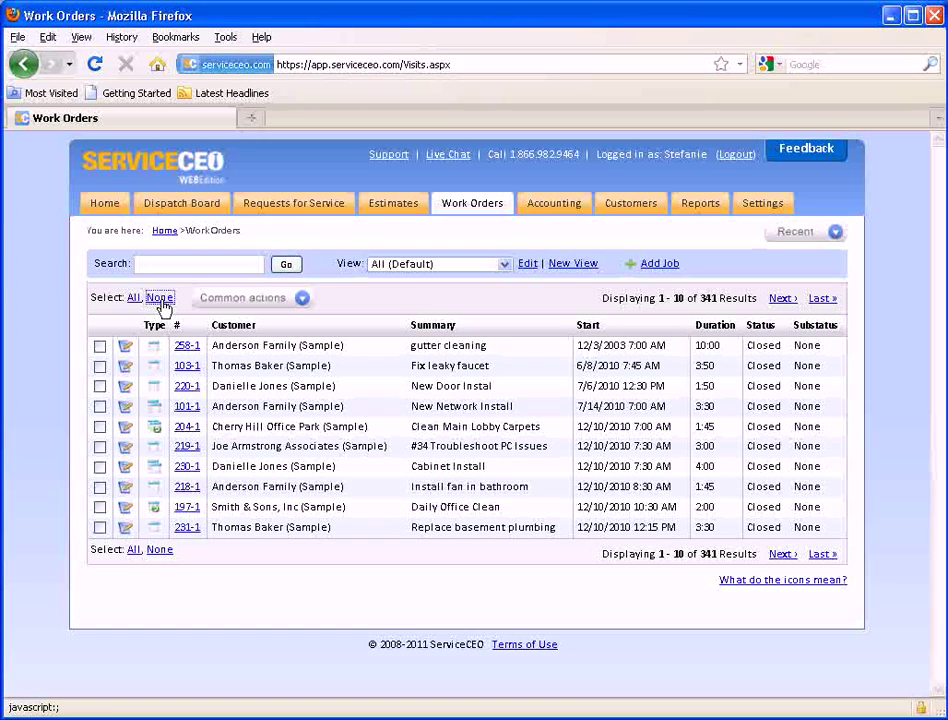
{"action": "left_click", "coordinate": [100, 346]}
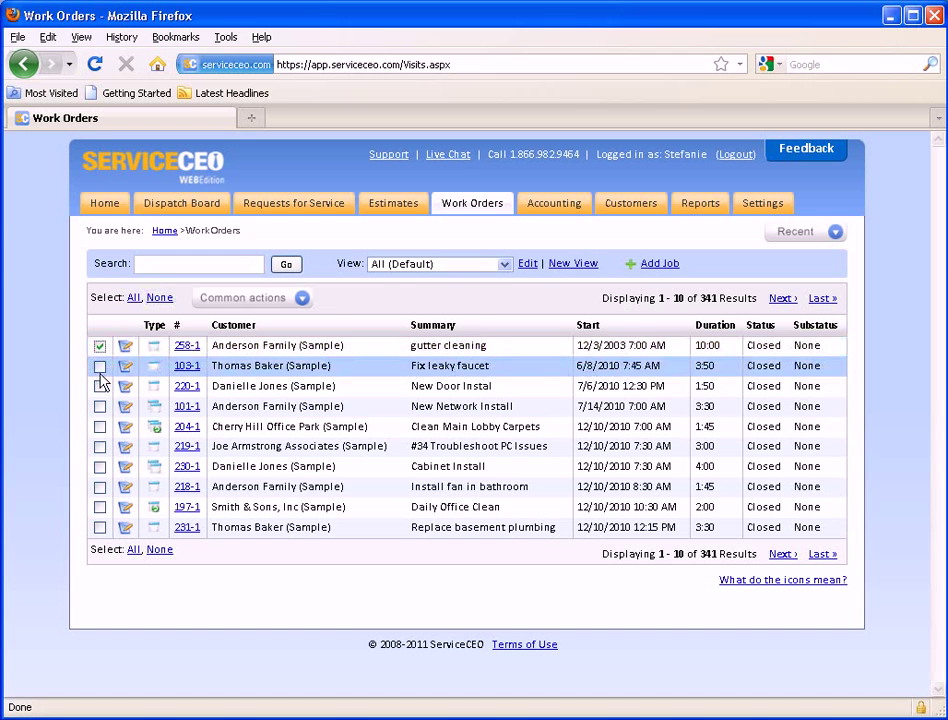
{"action": "left_click", "coordinate": [99, 366]}
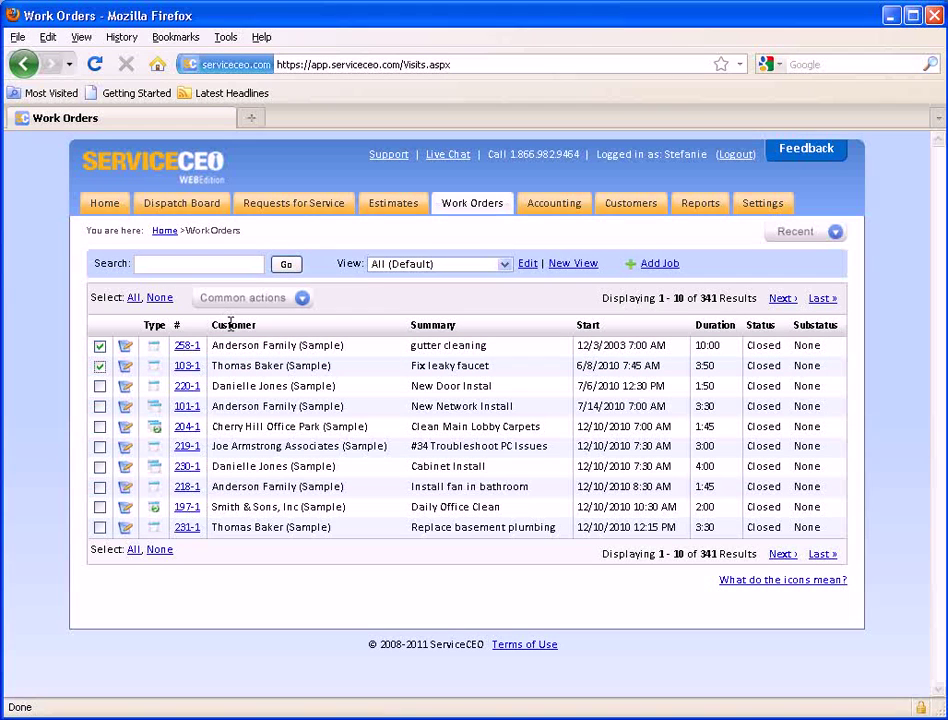
{"action": "left_click", "coordinate": [283, 307]}
Page forward to work orders 11–20 of 341, then back to the first ten.
{"action": "left_click_drag", "start_coordinate": [602, 298], "coordinate": [692, 298]}
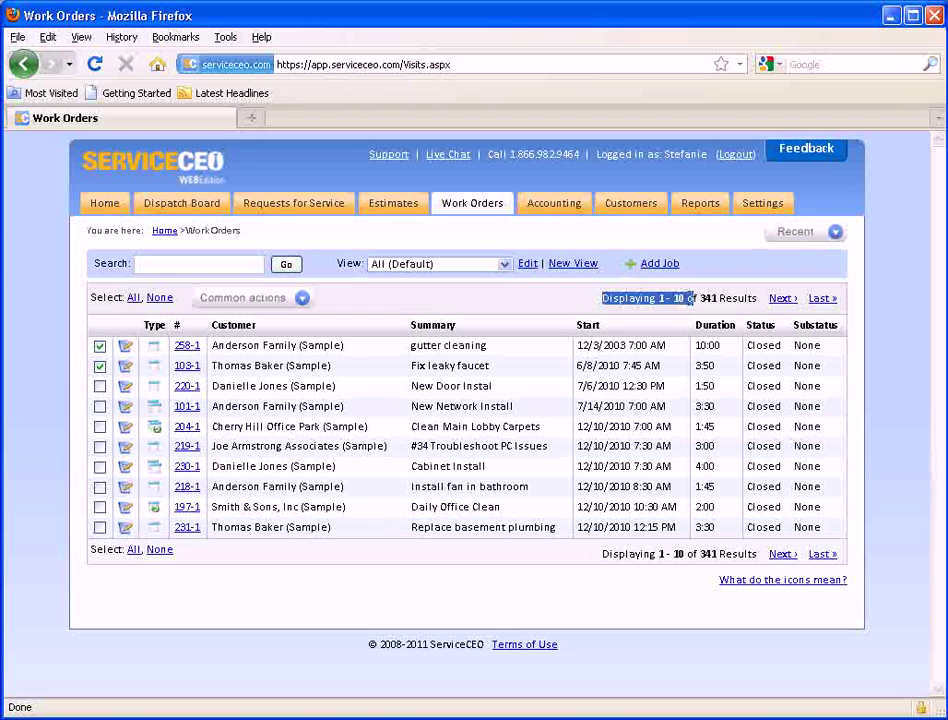
{"action": "left_click", "coordinate": [695, 290]}
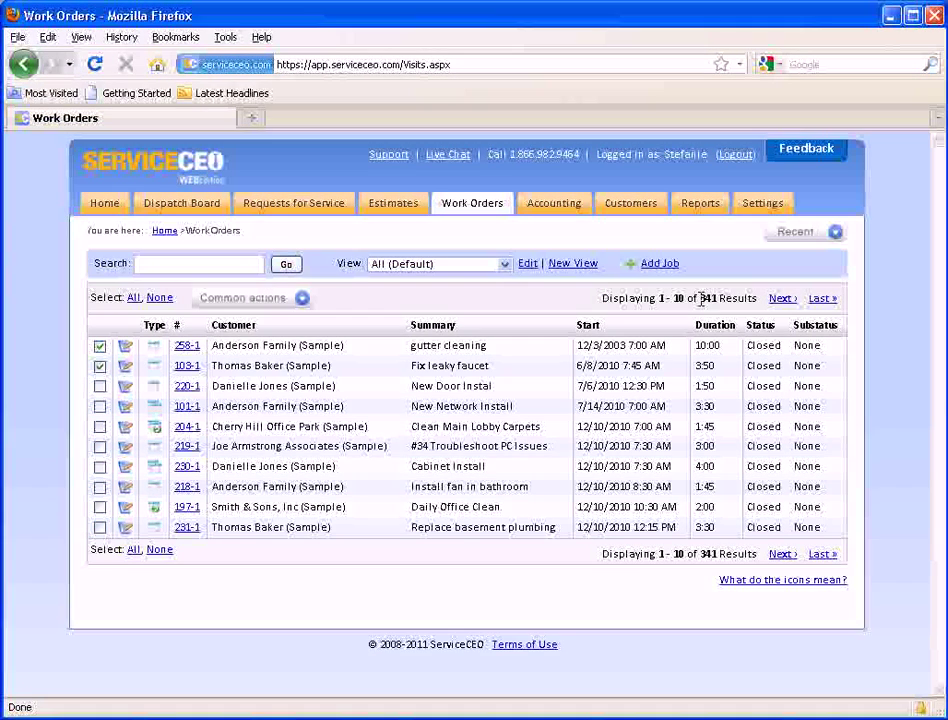
{"action": "left_click_drag", "start_coordinate": [703, 298], "coordinate": [721, 298]}
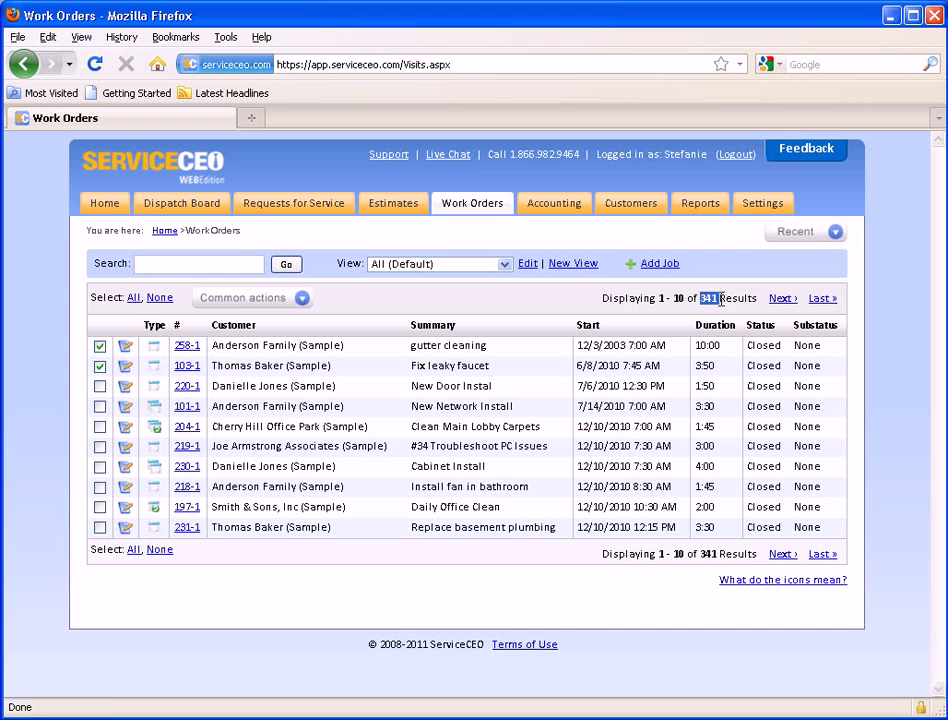
{"action": "left_click", "coordinate": [725, 301]}
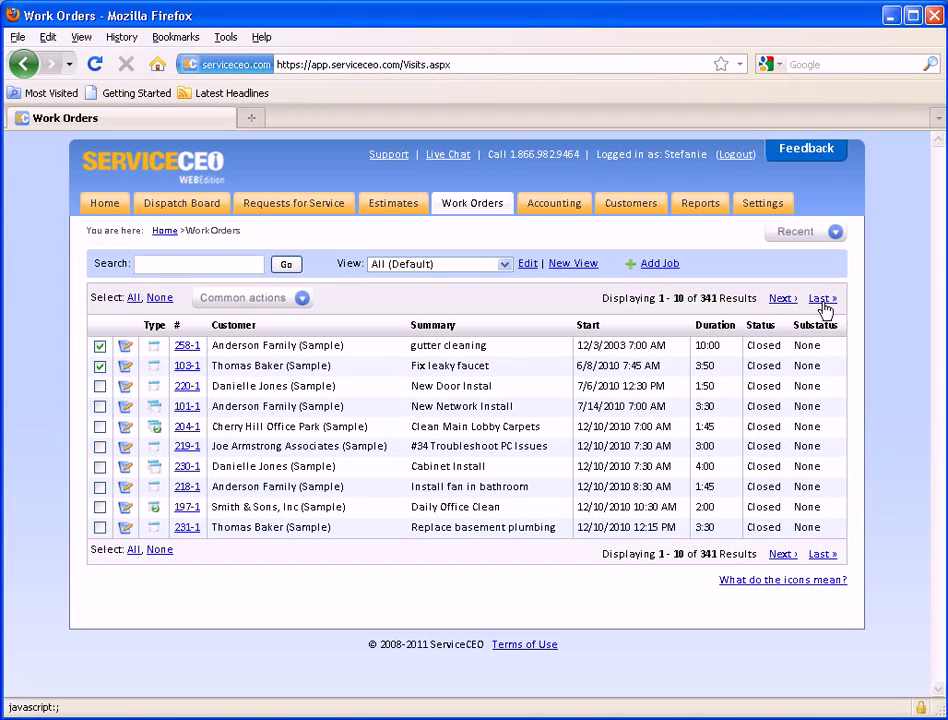
{"action": "left_click", "coordinate": [778, 300]}
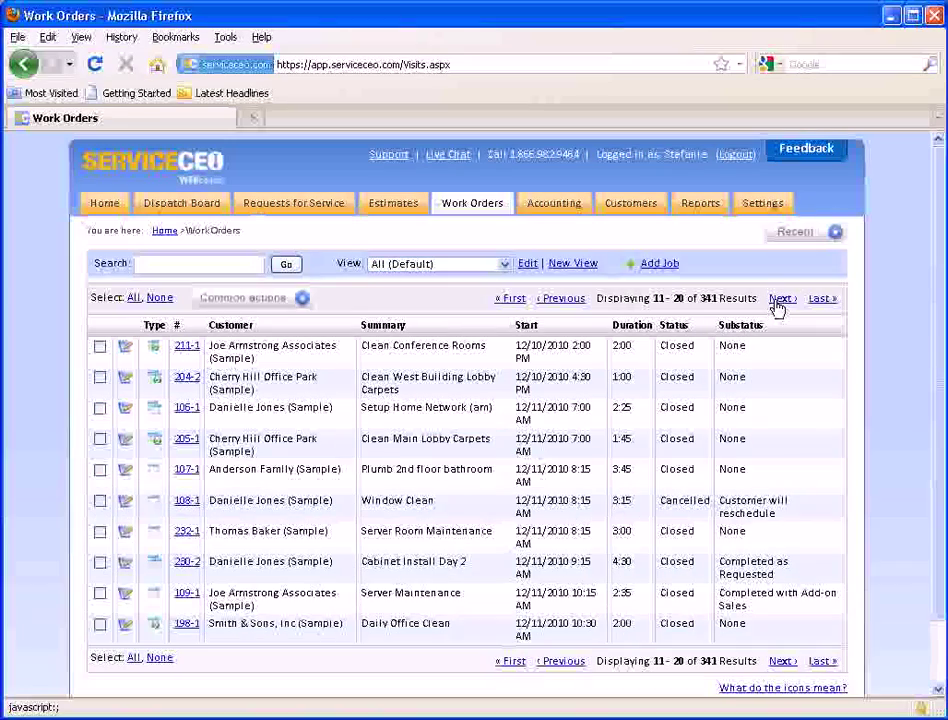
{"action": "left_click", "coordinate": [576, 300]}
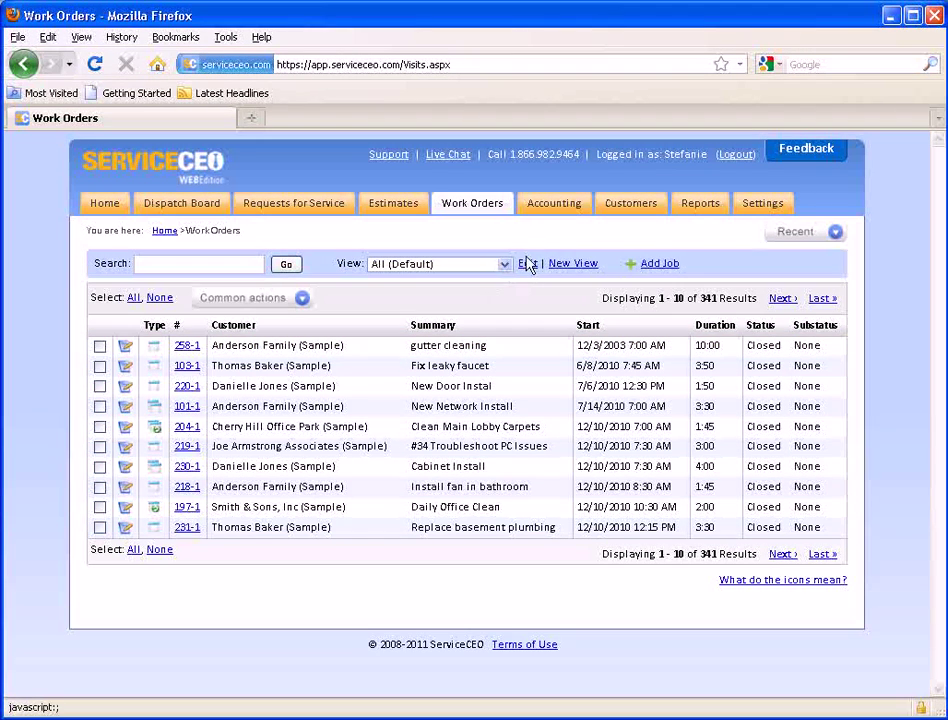
{"action": "left_click", "coordinate": [798, 242]}
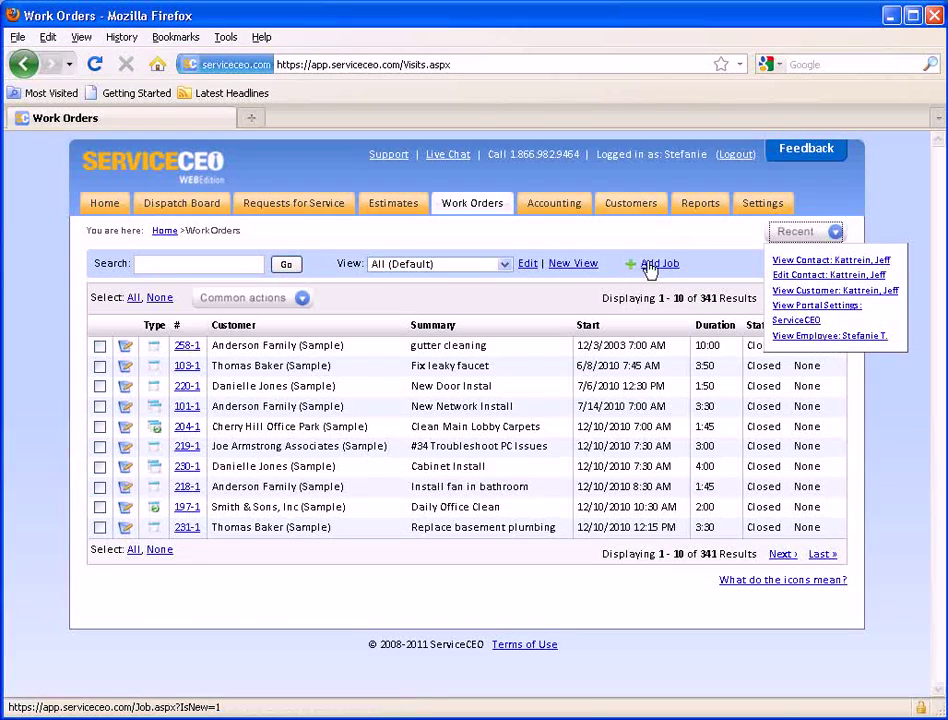
{"action": "left_click", "coordinate": [591, 245]}
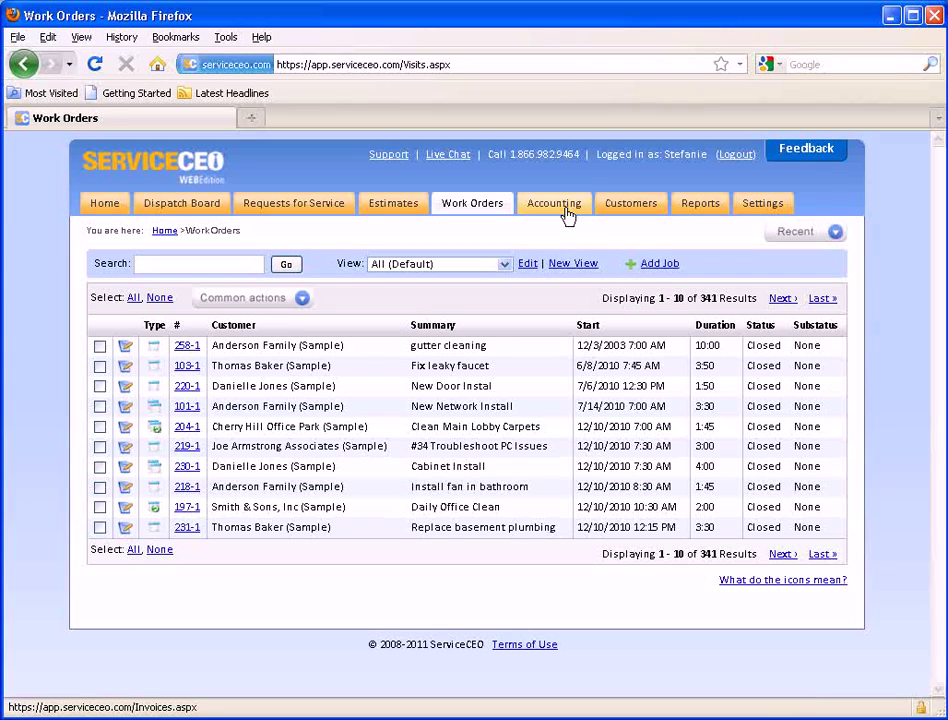
View the Accounting invoices and Customers lists, then the Report Categories page.
{"action": "left_click", "coordinate": [566, 212]}
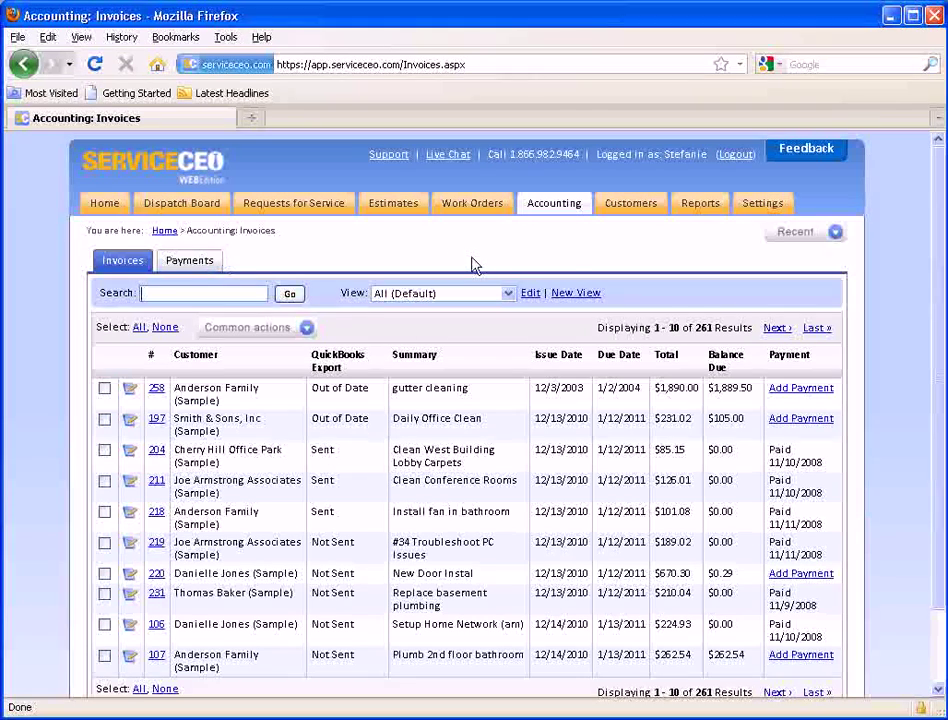
{"action": "left_click", "coordinate": [621, 211]}
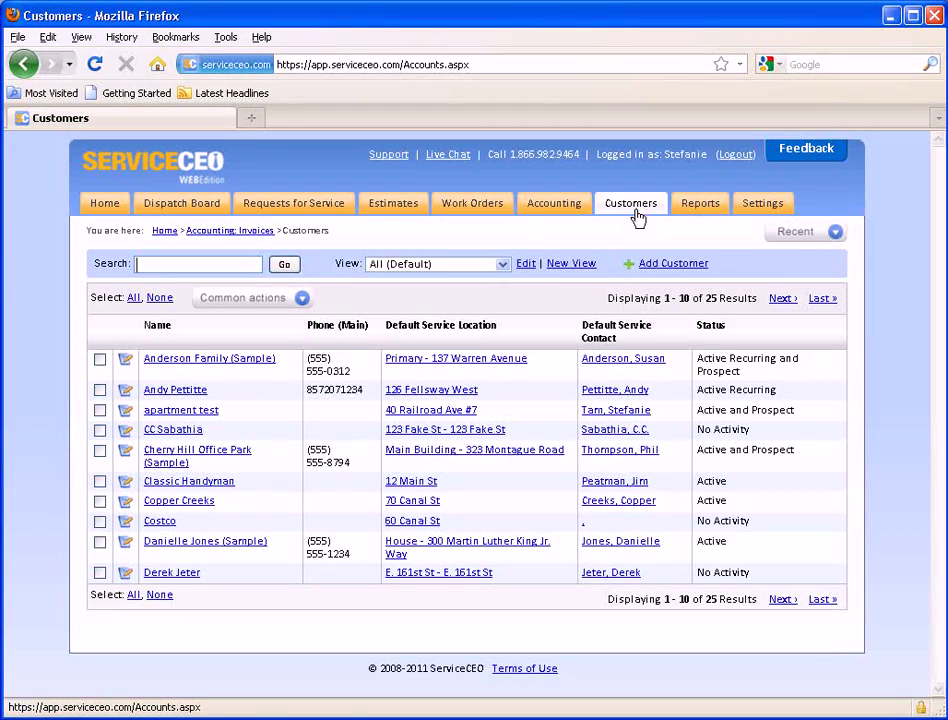
{"action": "left_click", "coordinate": [688, 208]}
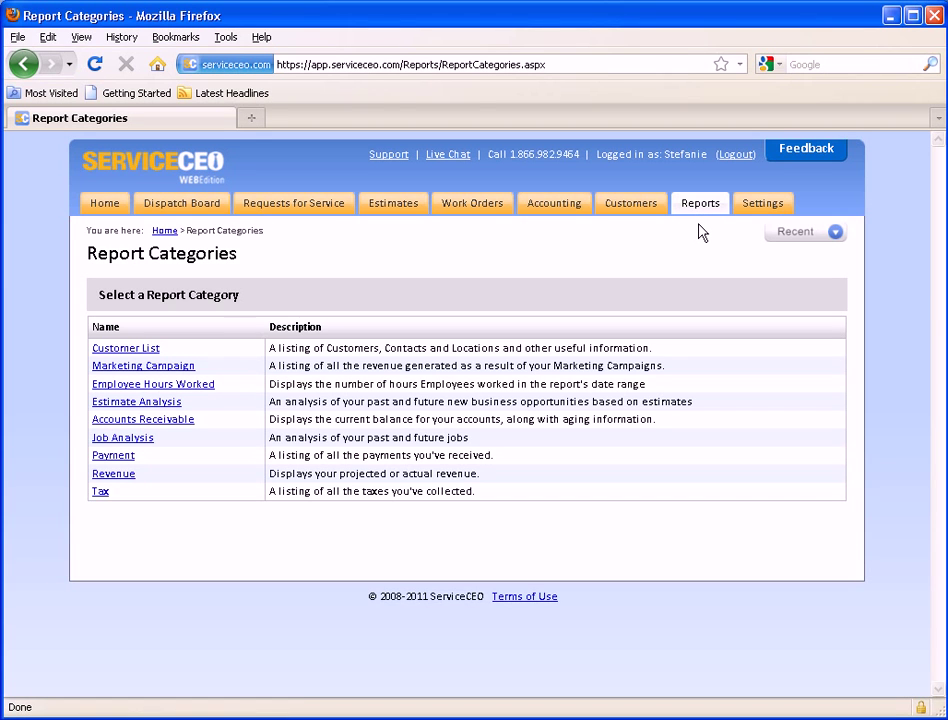
Go to Settings and open the View Company Information page.
{"action": "left_click", "coordinate": [751, 216]}
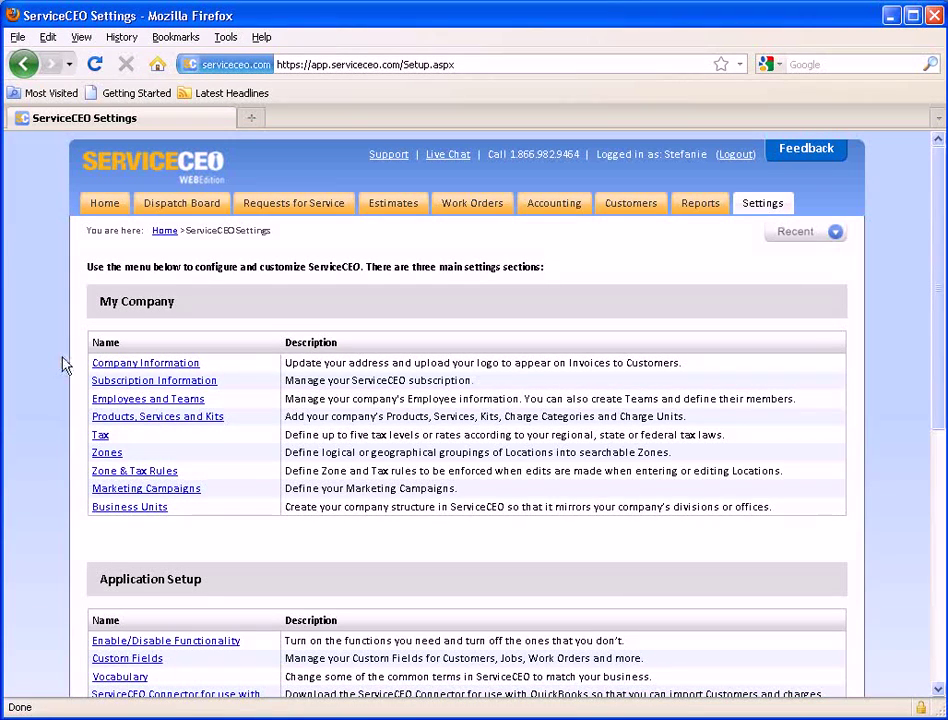
{"action": "left_click", "coordinate": [118, 367]}
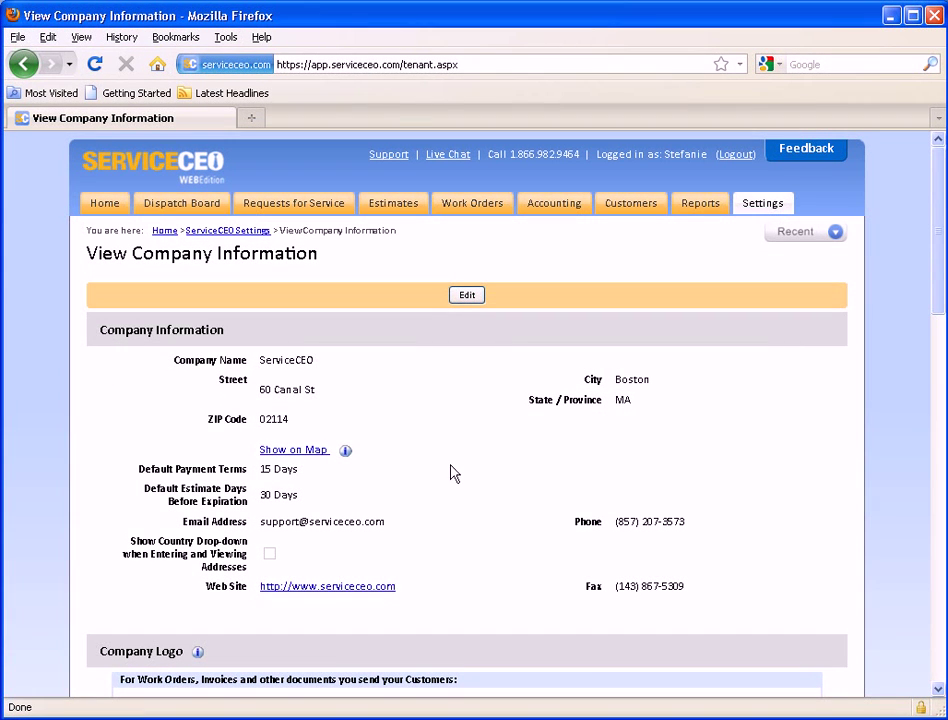
Put the company information into edit mode, then go back to ServiceCEO Settings without saving.
{"action": "left_click", "coordinate": [467, 296]}
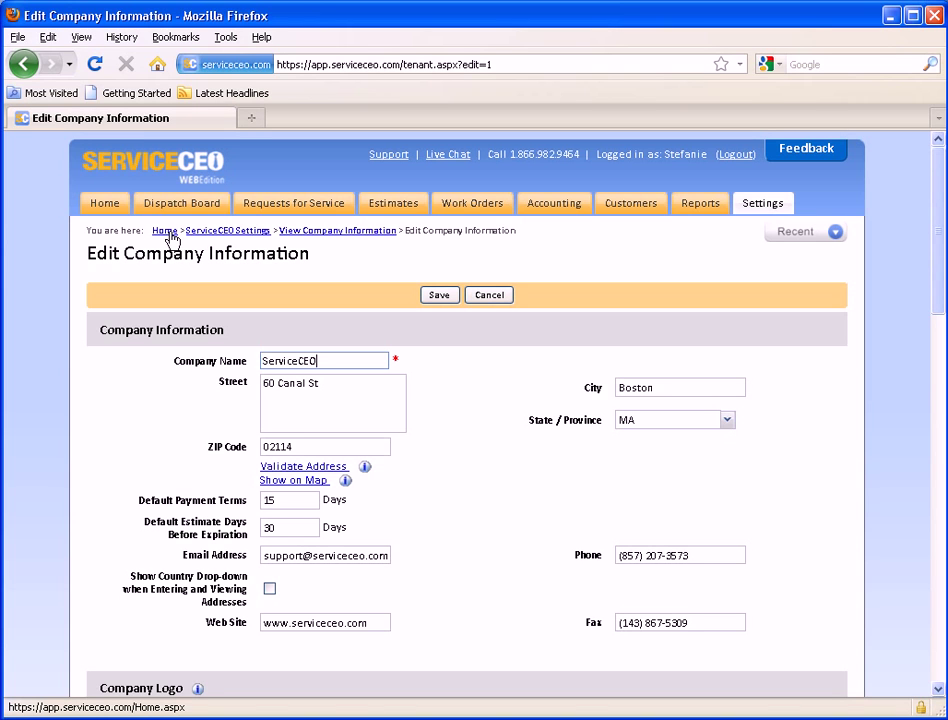
{"action": "left_click", "coordinate": [227, 232]}
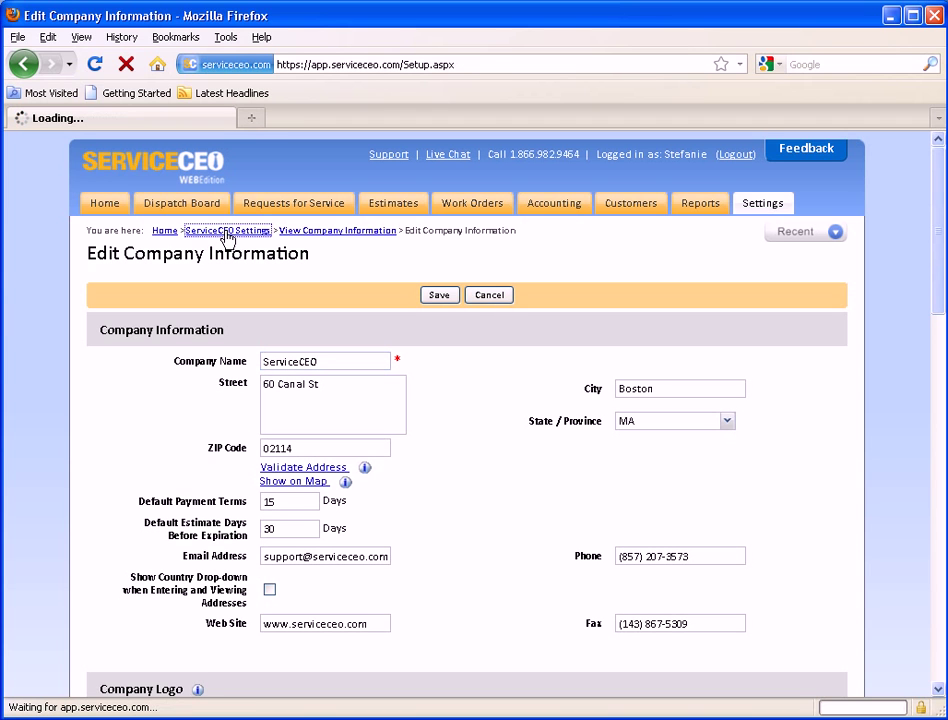